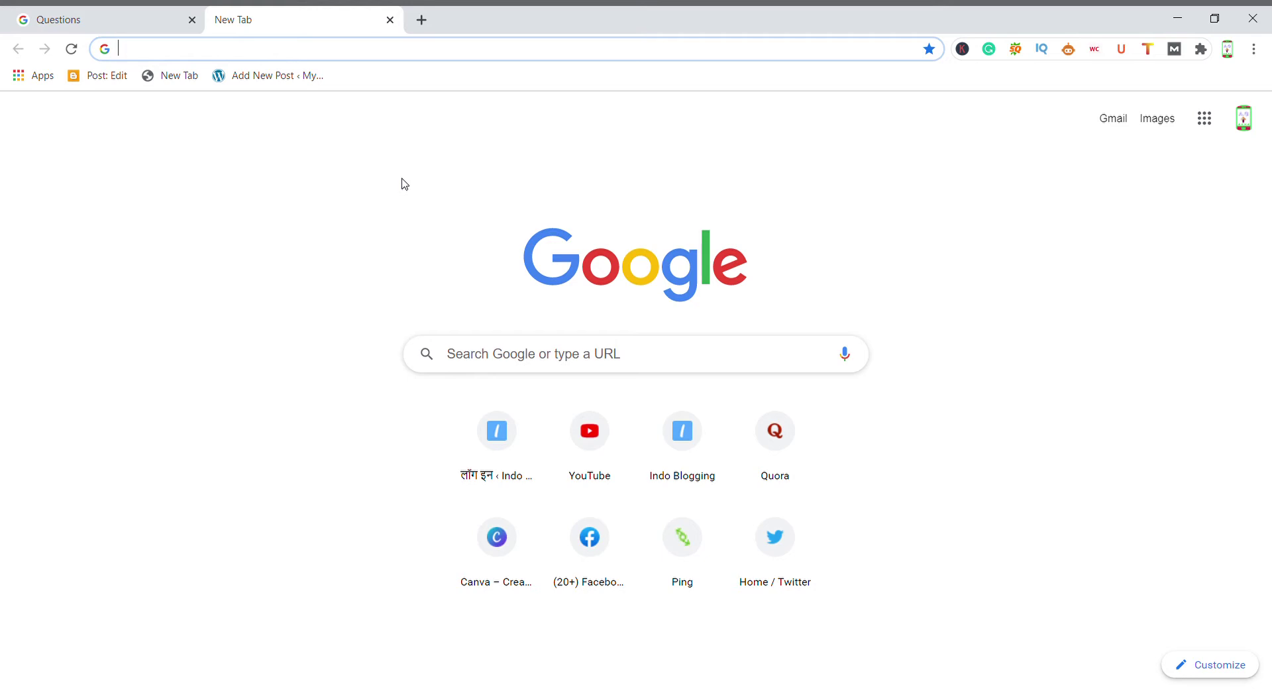
Search Question Hub's topics for "yoga" and add the questions of the exact "yoga" result to the question list
{"action": "left_click", "coordinate": [41, 16]}
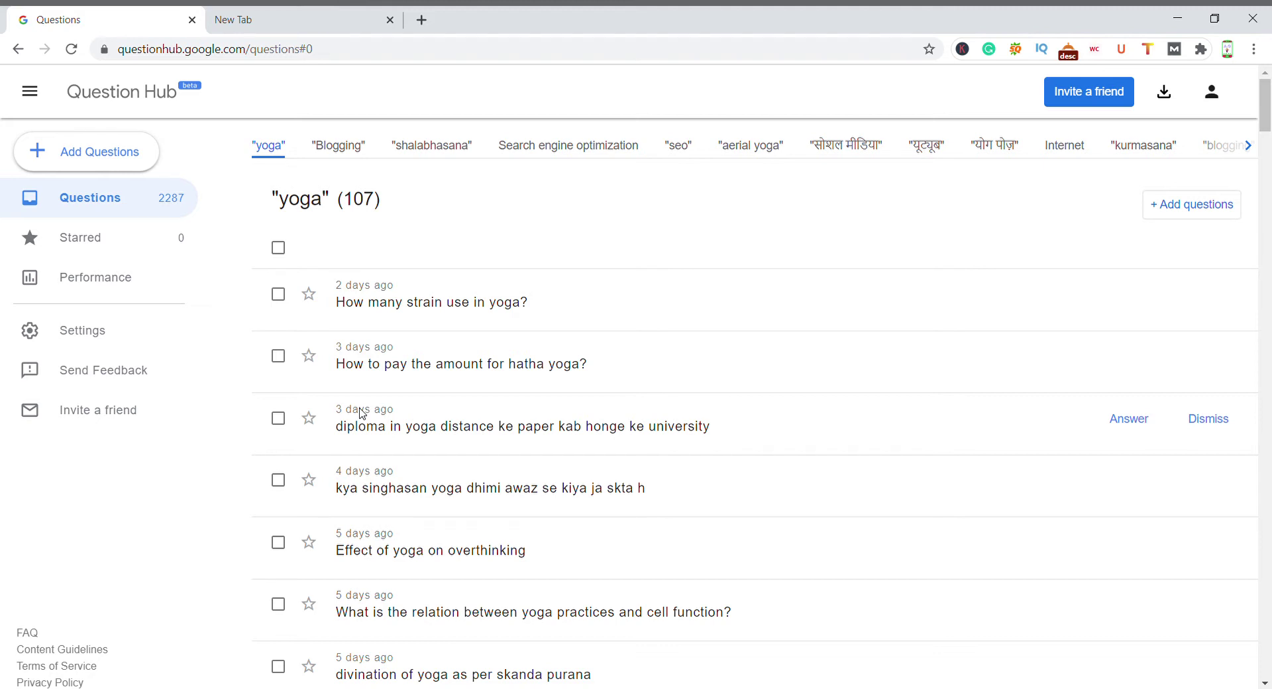
{"action": "left_click", "coordinate": [105, 161]}
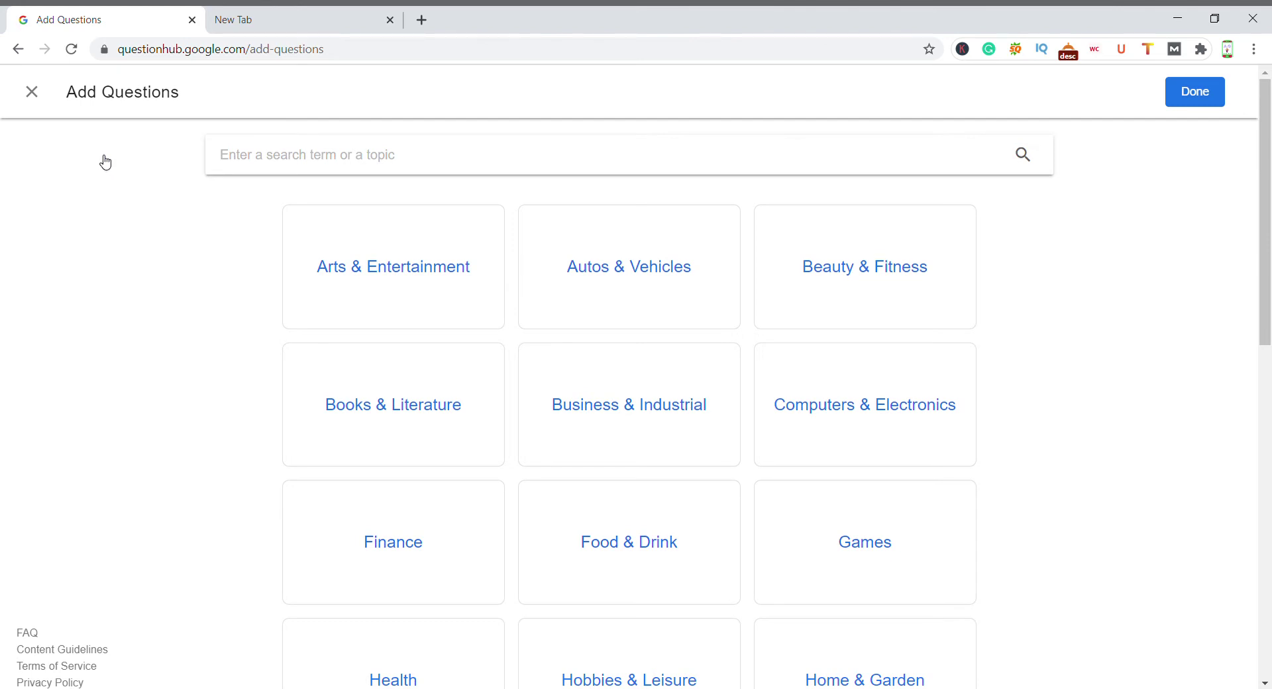
{"action": "left_click", "coordinate": [404, 166]}
{"action": "type", "text": "yoga"}
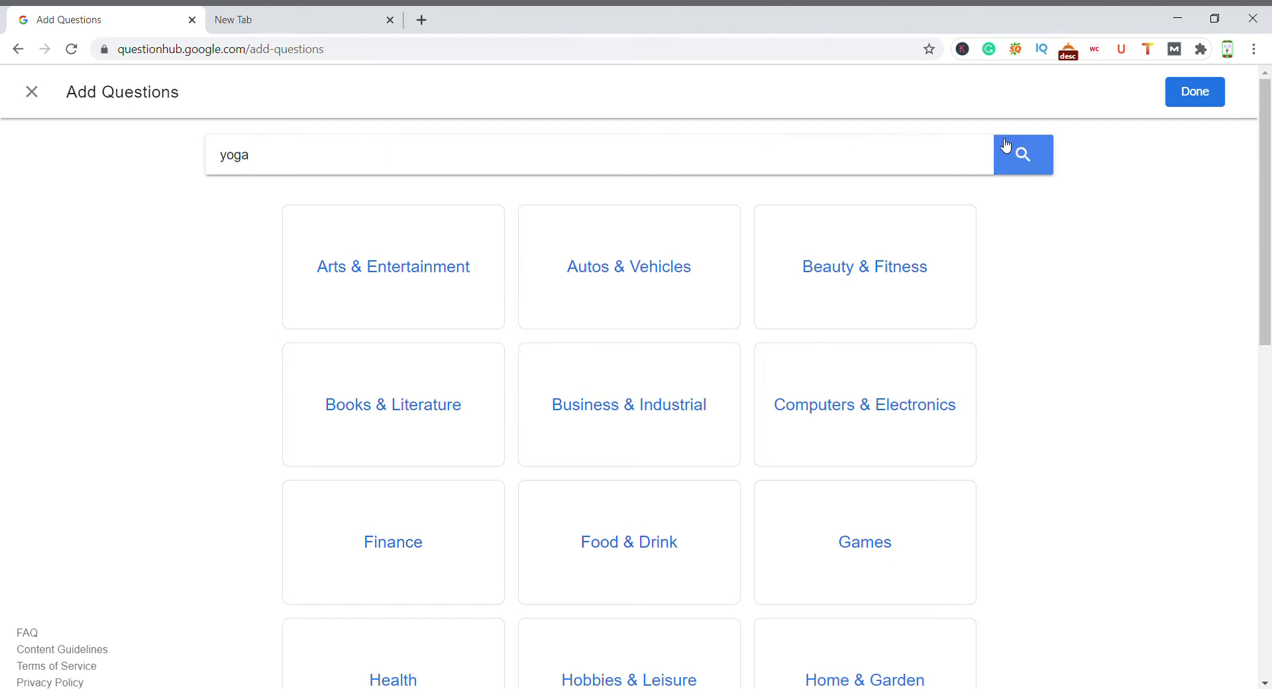
{"action": "left_click", "coordinate": [1023, 159]}
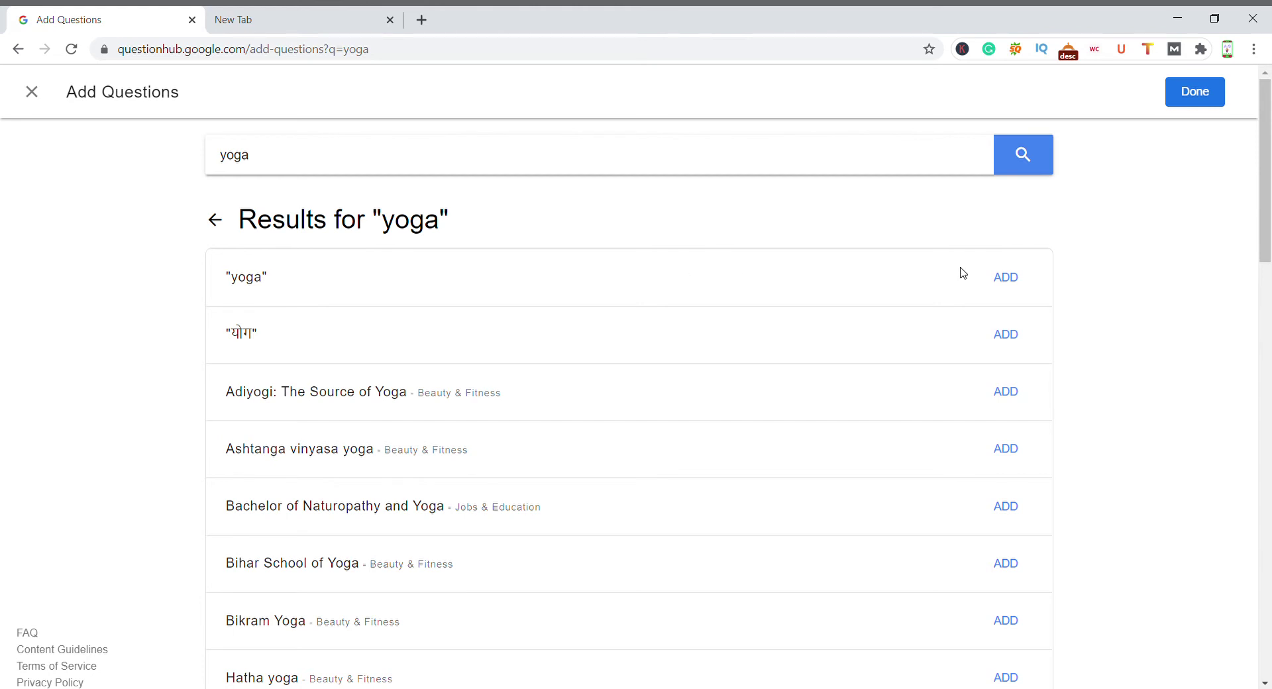
{"action": "left_click", "coordinate": [1005, 277]}
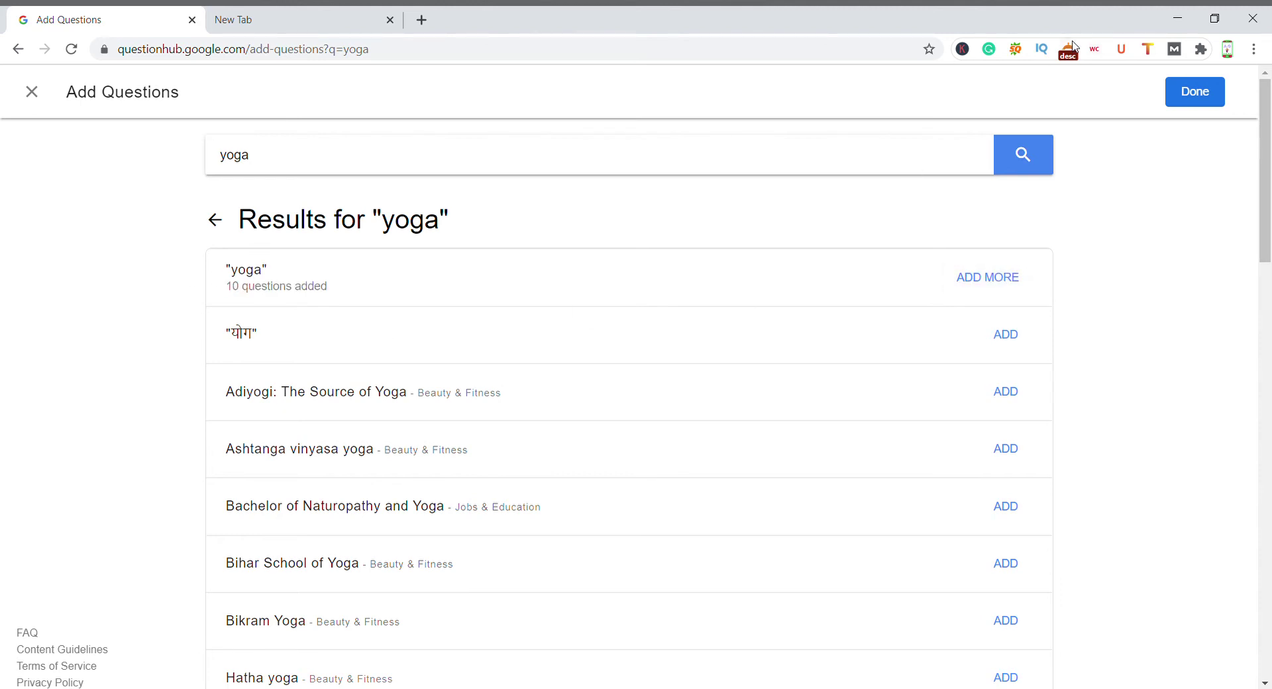
{"action": "left_click", "coordinate": [1202, 91]}
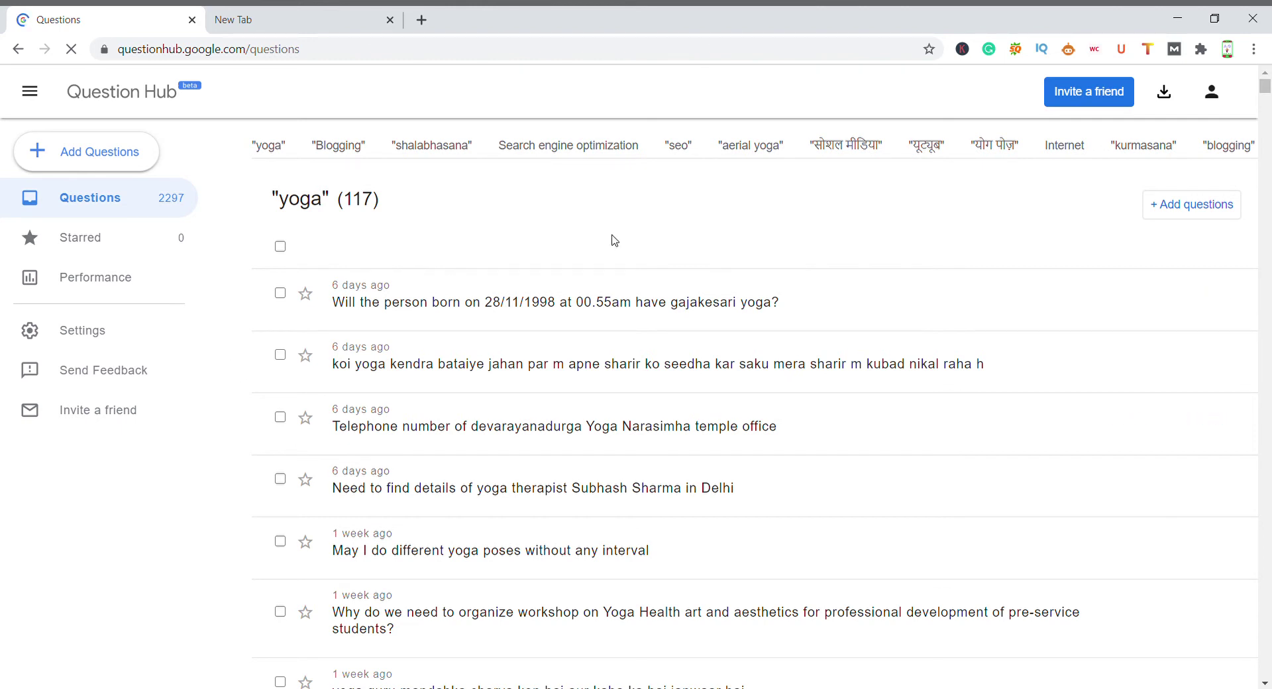
{"action": "scroll", "coordinate": [611, 238], "scroll_direction": "down", "scroll_amount": 3}
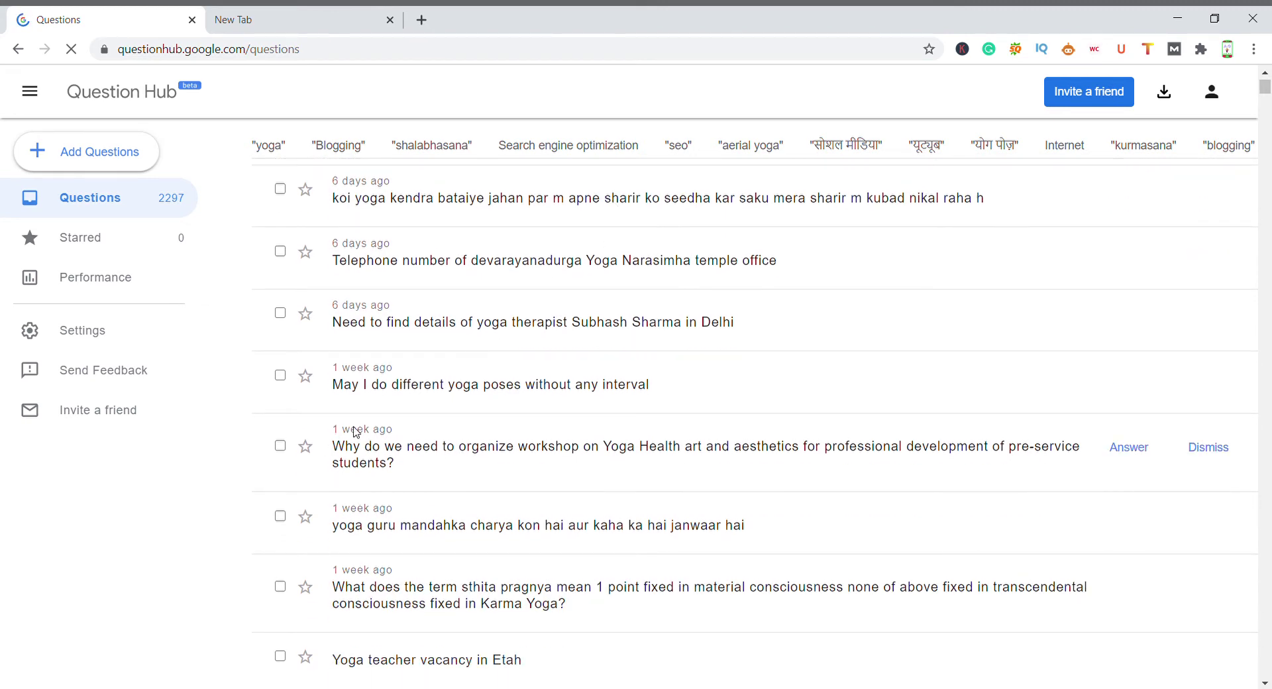
{"action": "scroll", "coordinate": [540, 401], "scroll_direction": "down", "scroll_amount": 3}
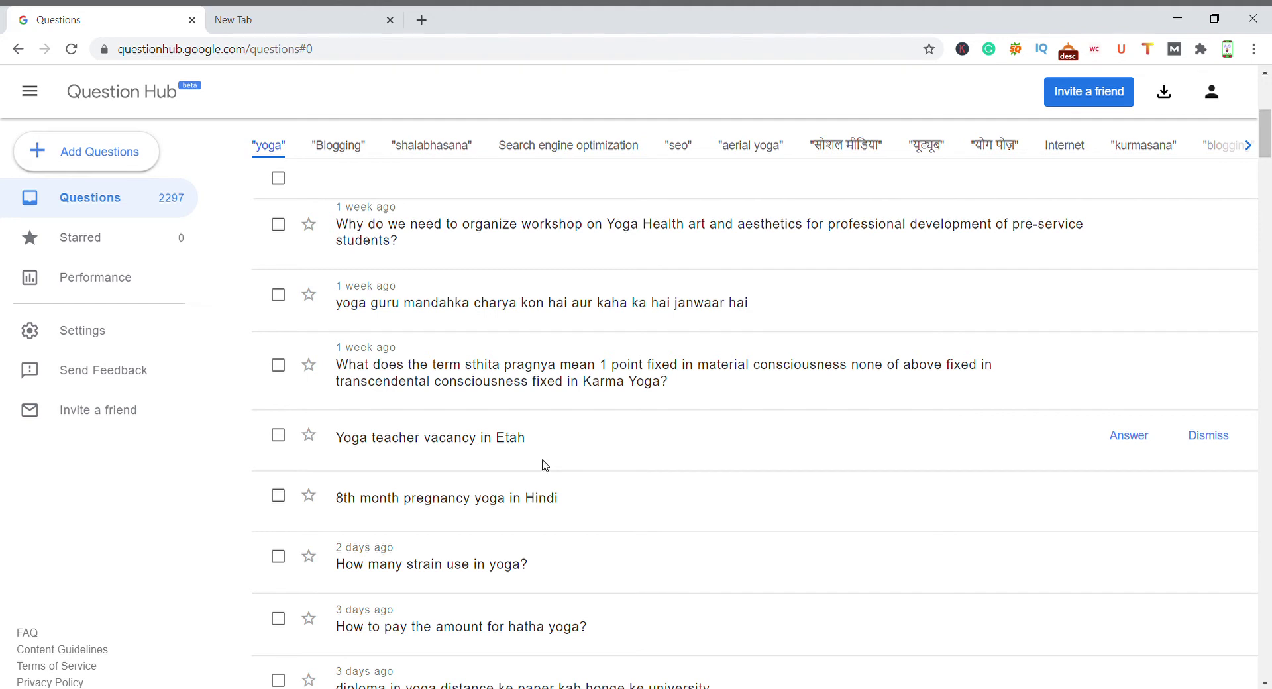
{"action": "scroll", "coordinate": [545, 466], "scroll_direction": "down", "scroll_amount": 2}
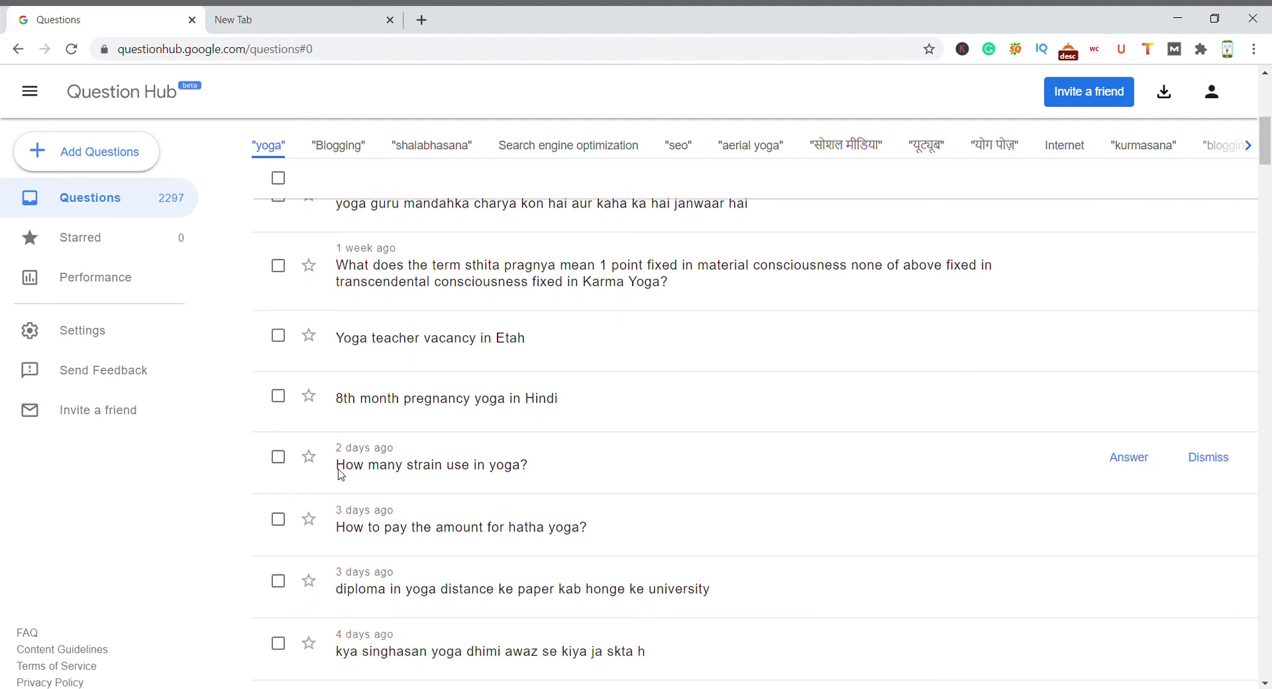
{"action": "scroll", "coordinate": [340, 475], "scroll_direction": "down", "scroll_amount": 1}
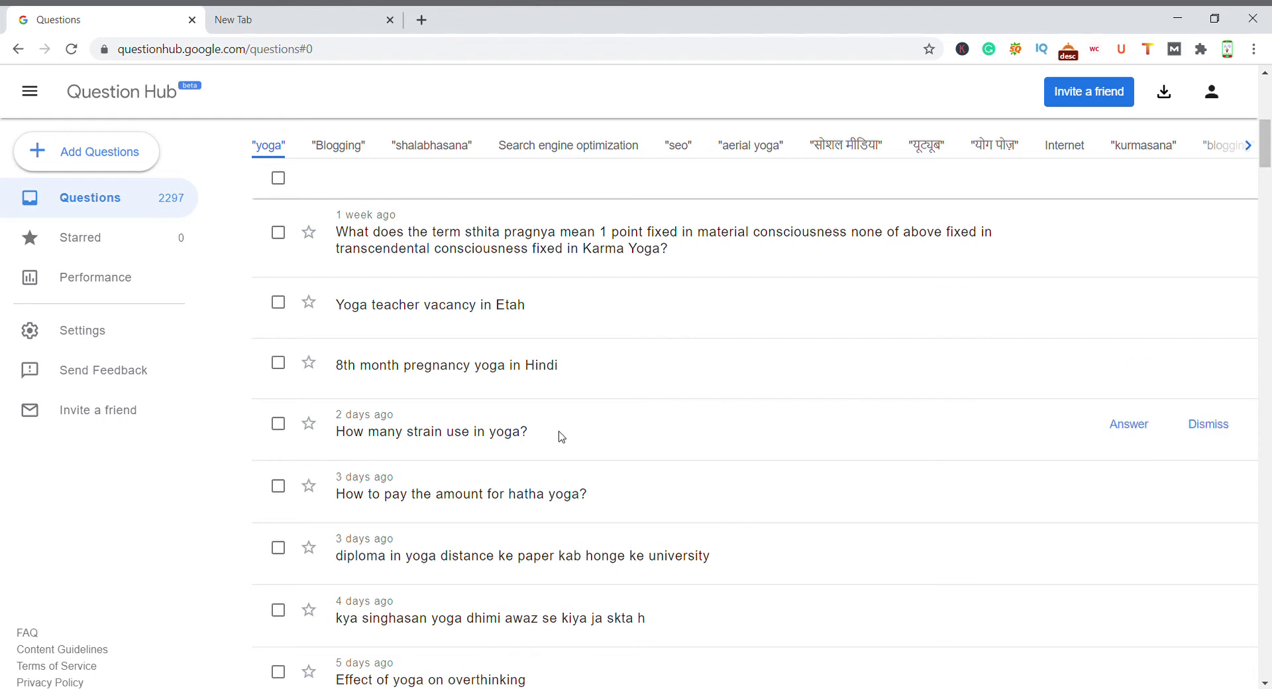
{"action": "left_click", "coordinate": [1128, 424]}
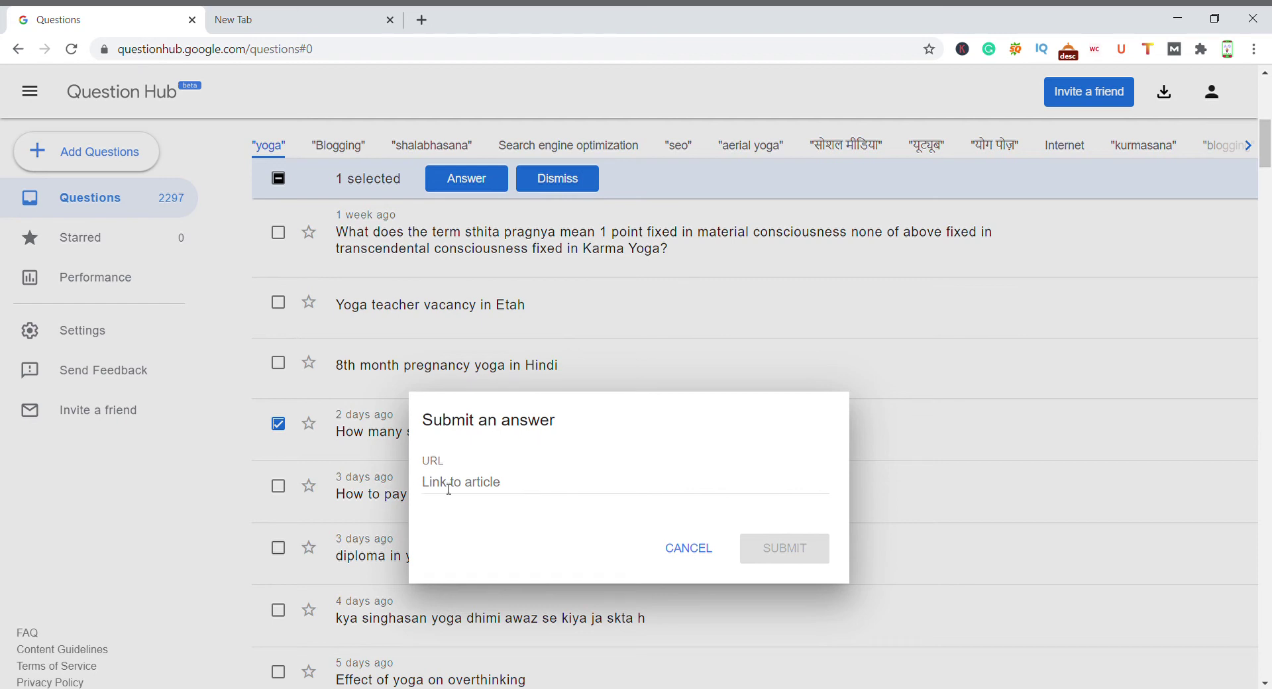
{"action": "left_click", "coordinate": [481, 520]}
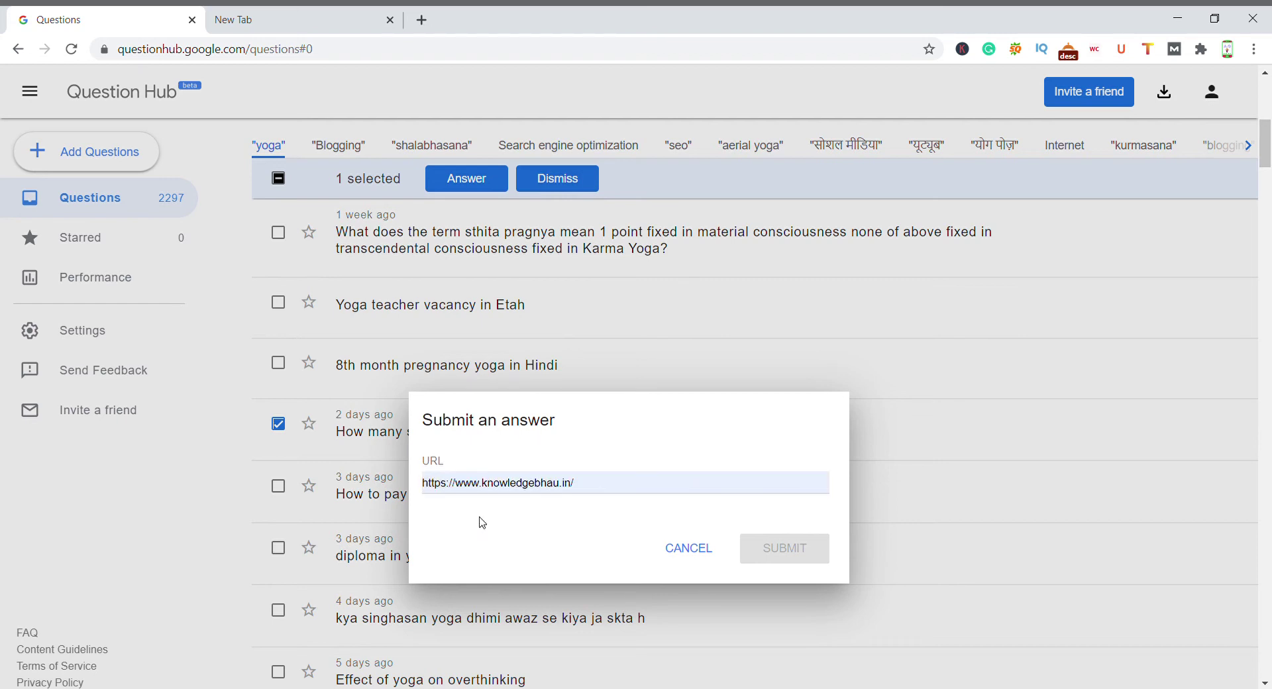
{"action": "left_click", "coordinate": [481, 522]}
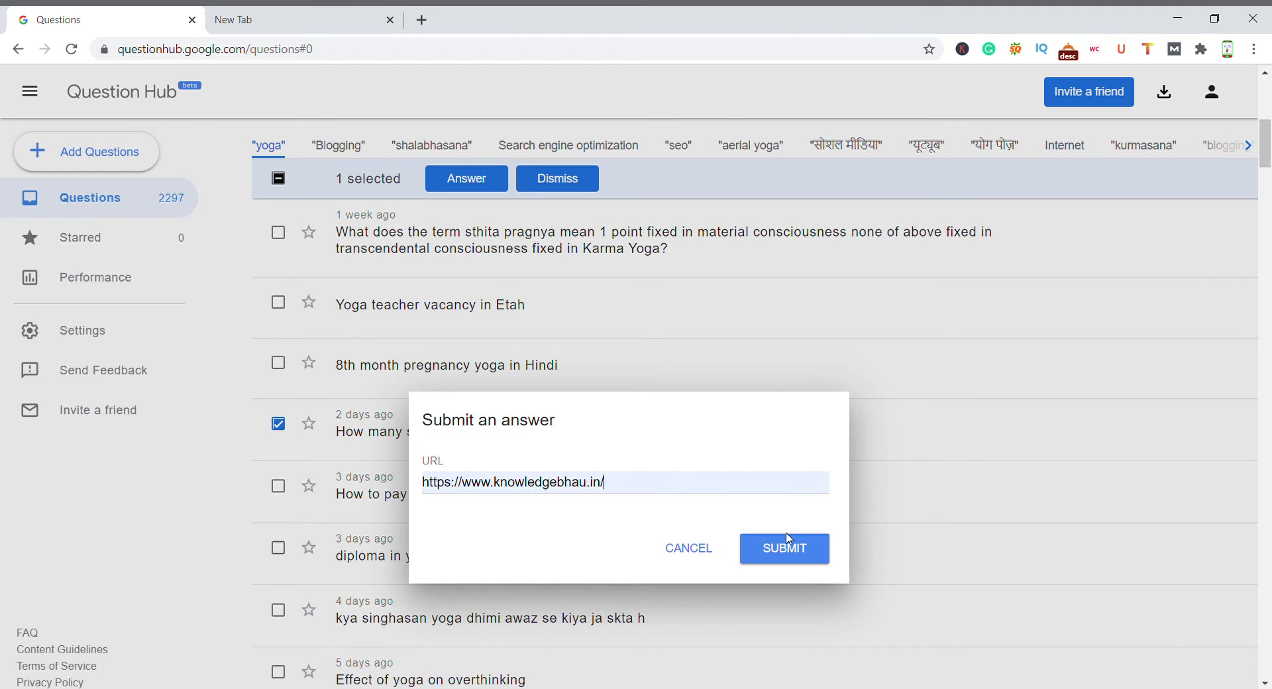
{"action": "left_click", "coordinate": [794, 555]}
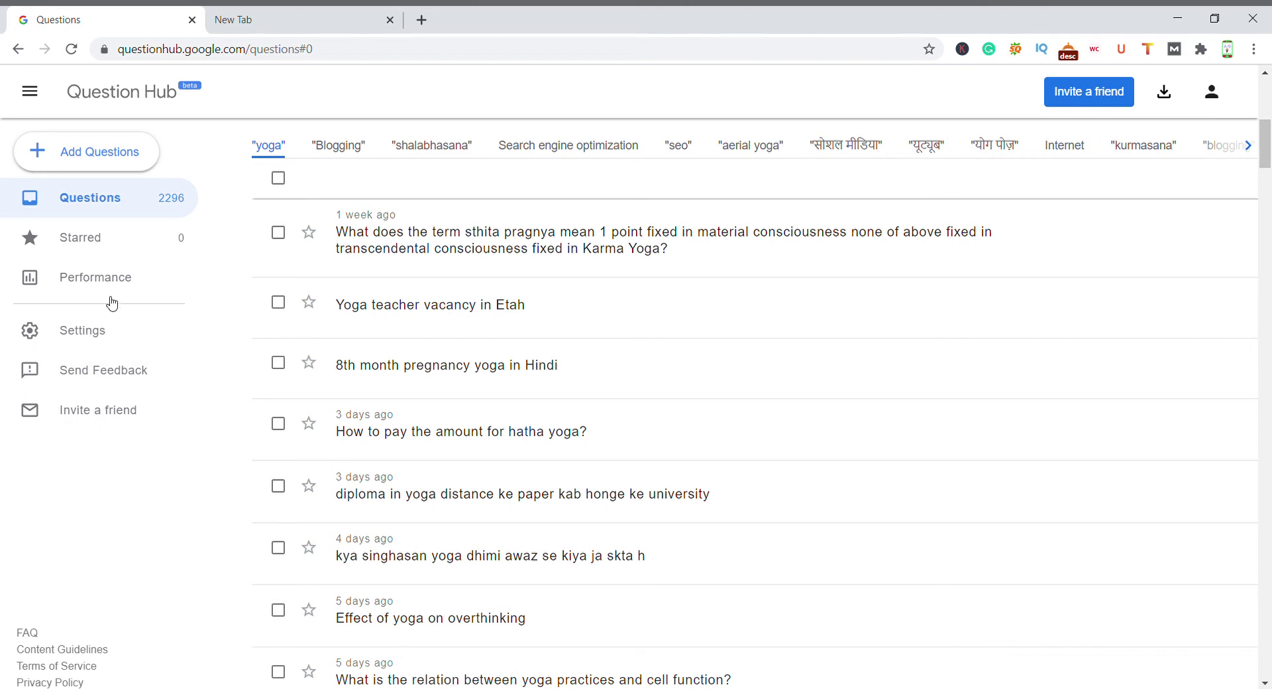
Examine the performance report's summary, activity chart, clicks and impressions graph, and the statistics of the submitted articles
{"action": "left_click", "coordinate": [98, 282]}
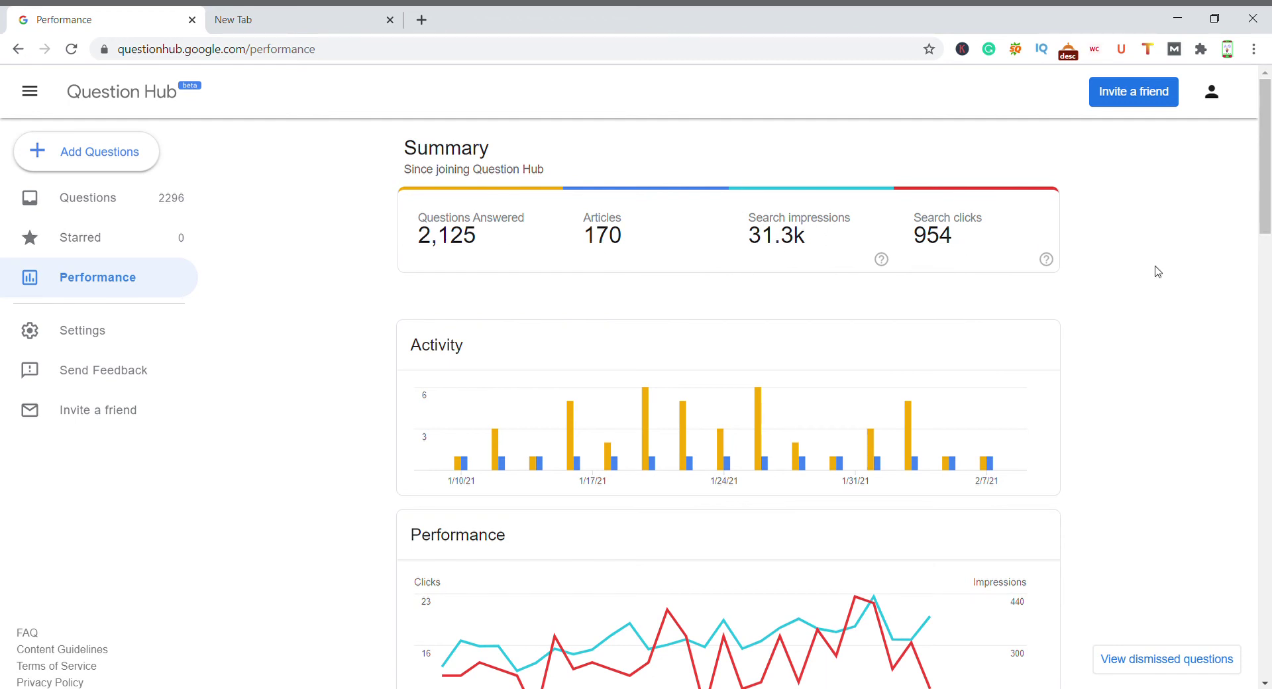
{"action": "scroll", "coordinate": [1157, 272], "scroll_direction": "down", "scroll_amount": 3}
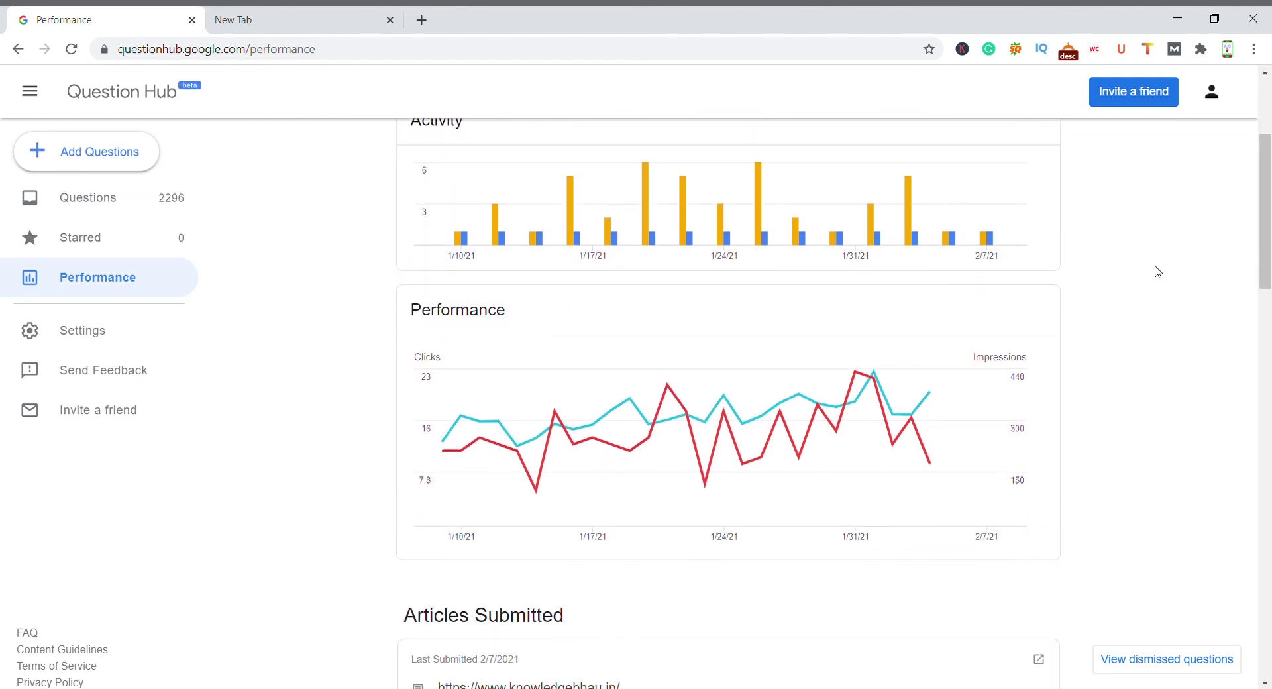
{"action": "scroll", "coordinate": [1157, 272], "scroll_direction": "down", "scroll_amount": 1}
{"action": "mouse_move", "coordinate": [660, 324]}
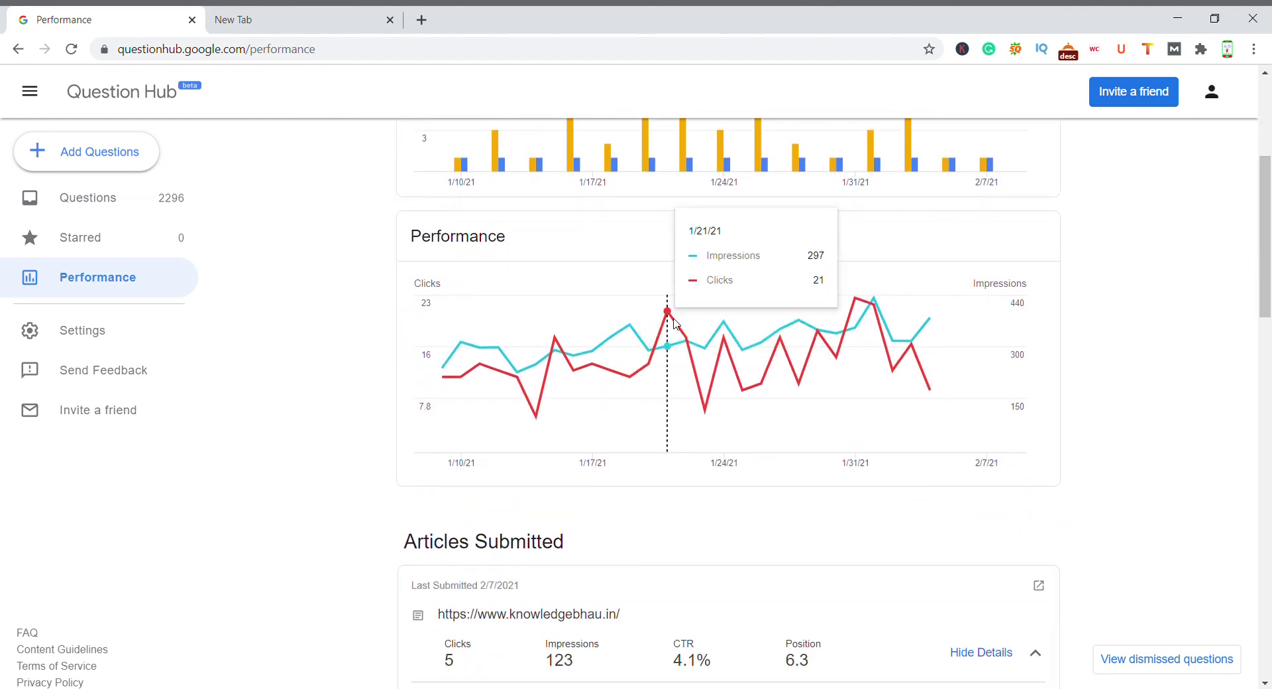
{"action": "mouse_move", "coordinate": [701, 325]}
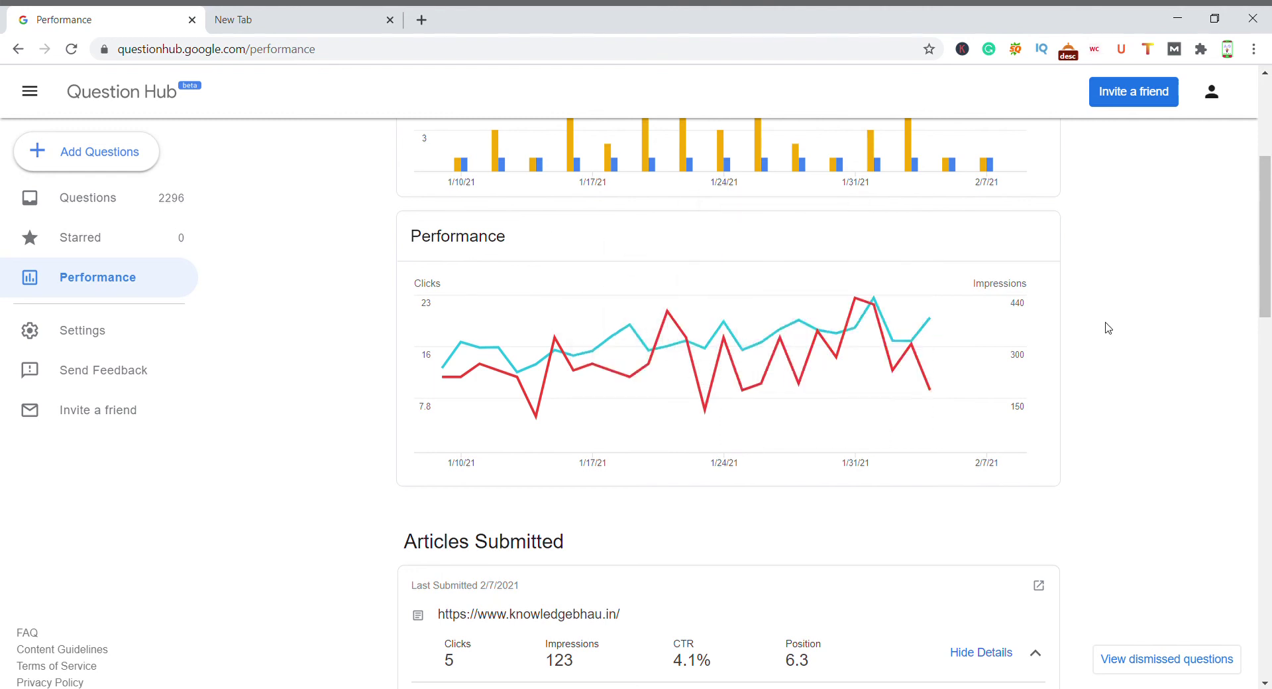
{"action": "scroll", "coordinate": [1108, 327], "scroll_direction": "down", "scroll_amount": 6}
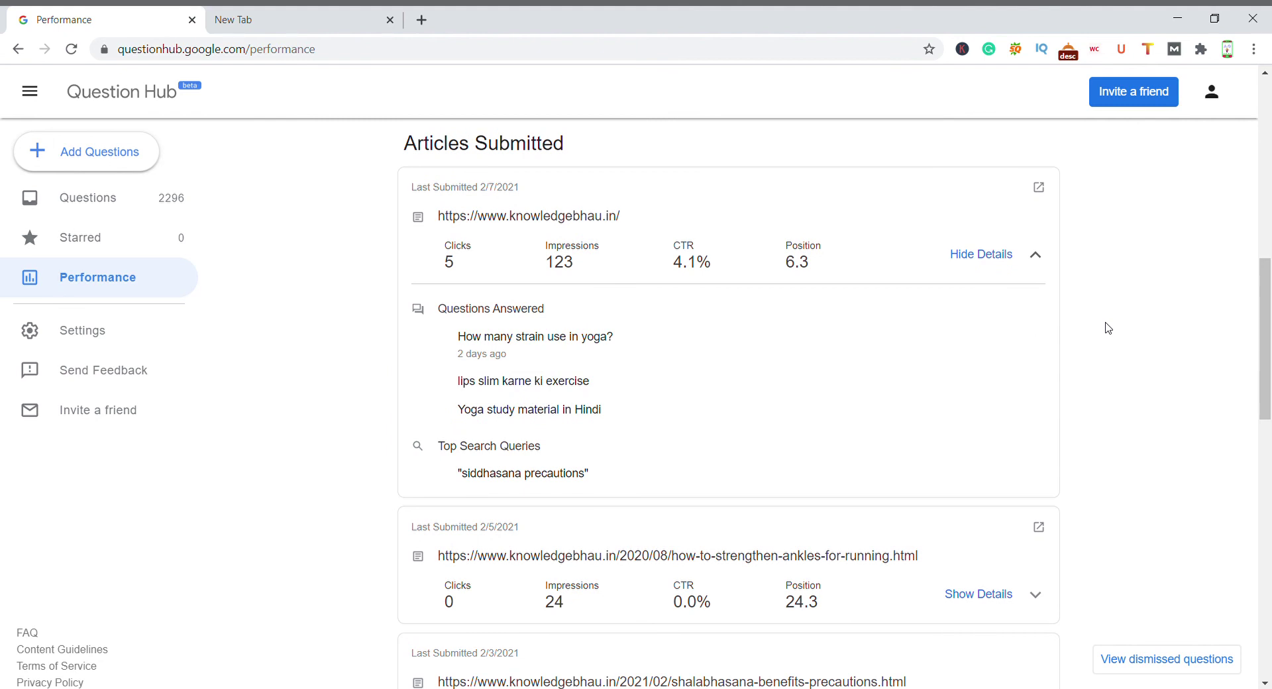
{"action": "scroll", "coordinate": [1108, 327], "scroll_direction": "down", "scroll_amount": 3}
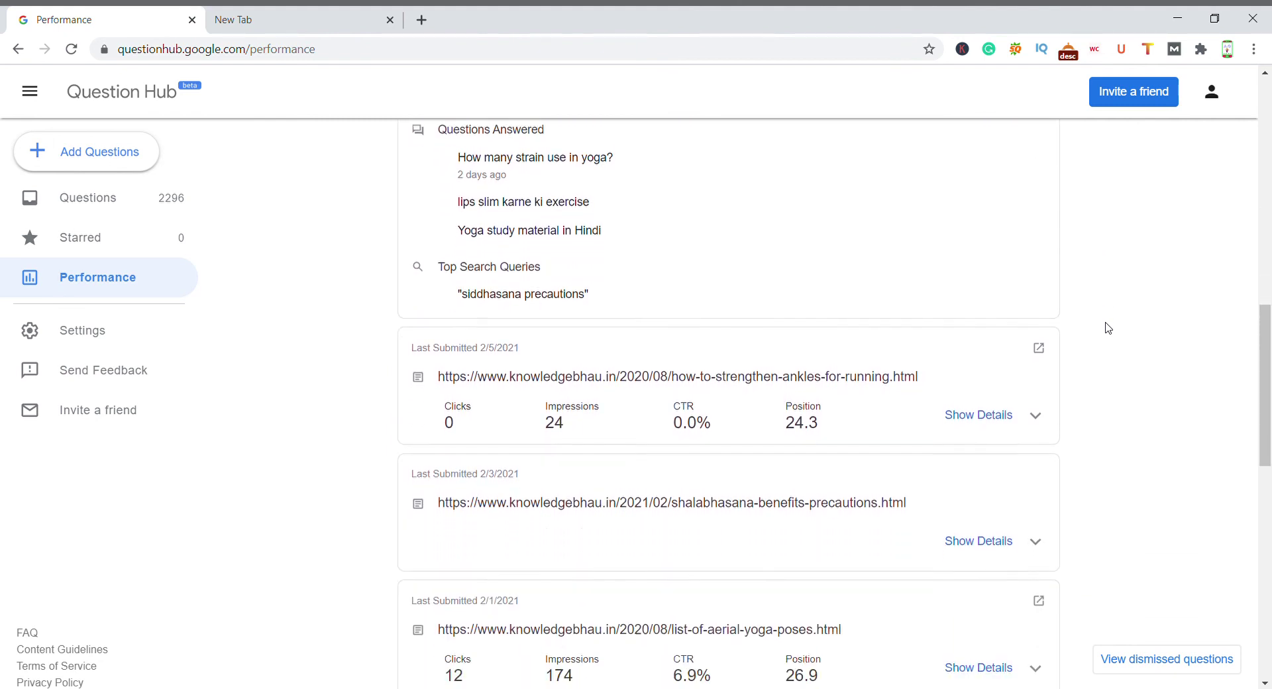
{"action": "scroll", "coordinate": [1108, 328], "scroll_direction": "down", "scroll_amount": 12}
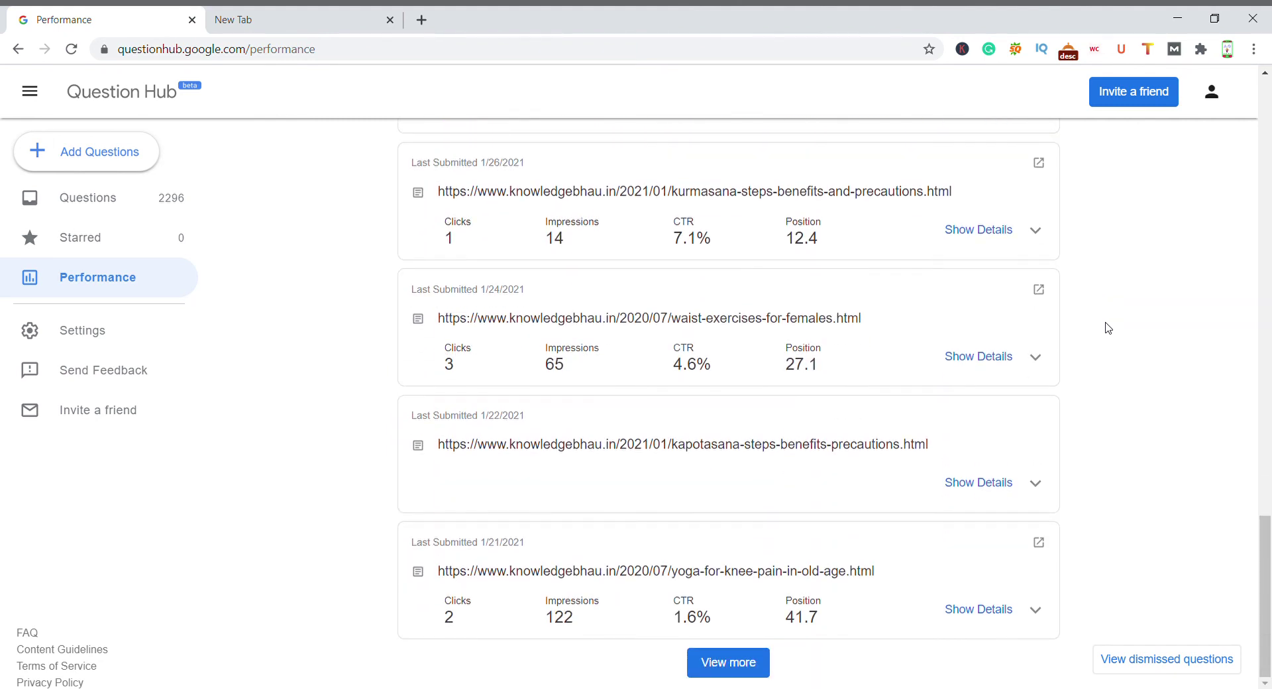
{"action": "scroll", "coordinate": [1108, 327], "scroll_direction": "up", "scroll_amount": 14}
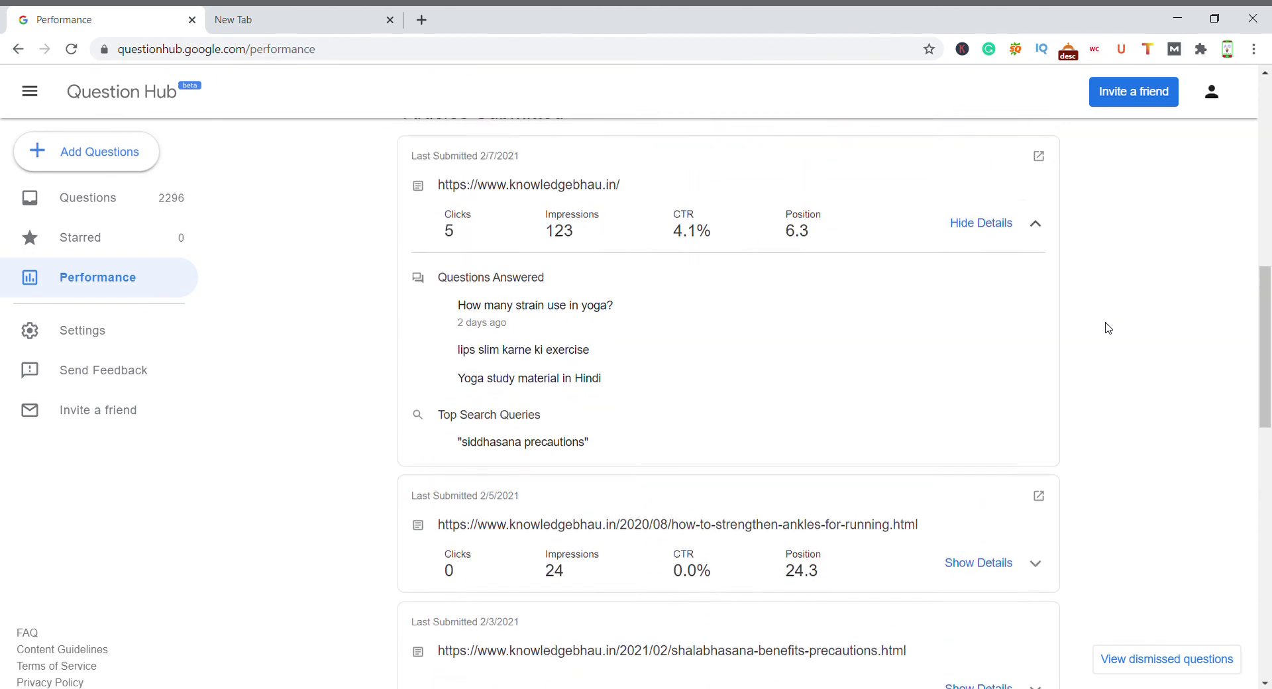
{"action": "scroll", "coordinate": [1108, 328], "scroll_direction": "up", "scroll_amount": 8}
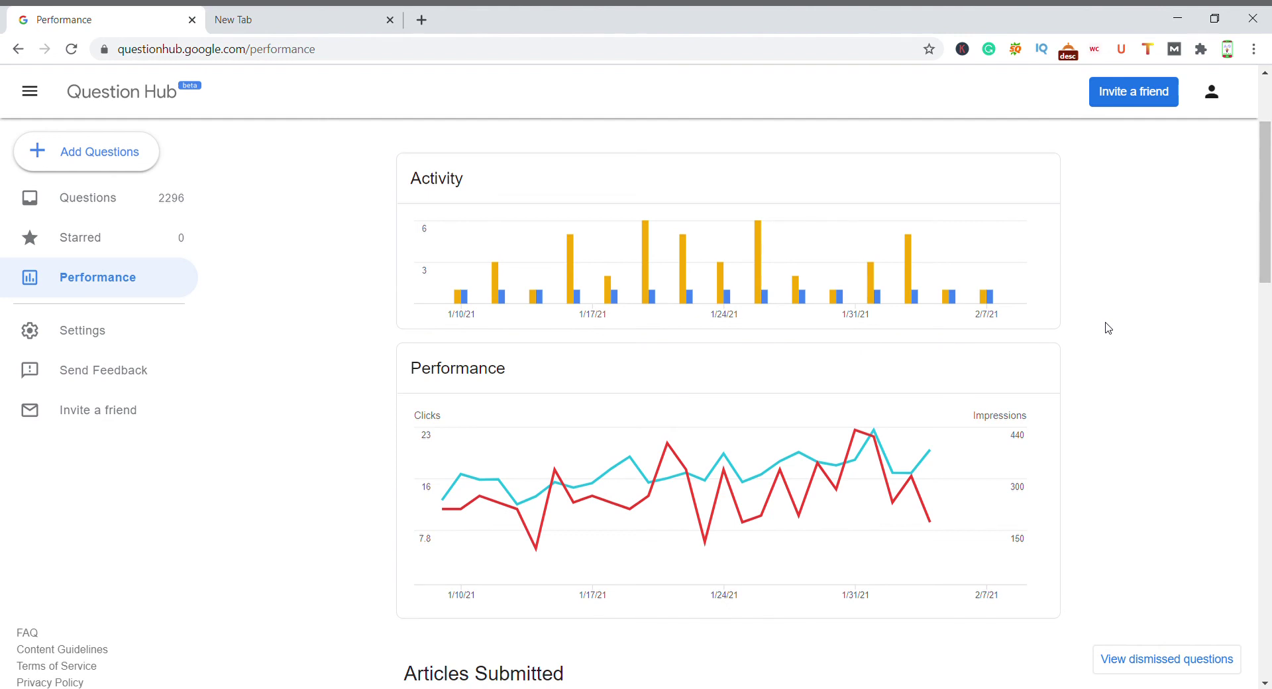
{"action": "scroll", "coordinate": [1108, 327], "scroll_direction": "up", "scroll_amount": 3}
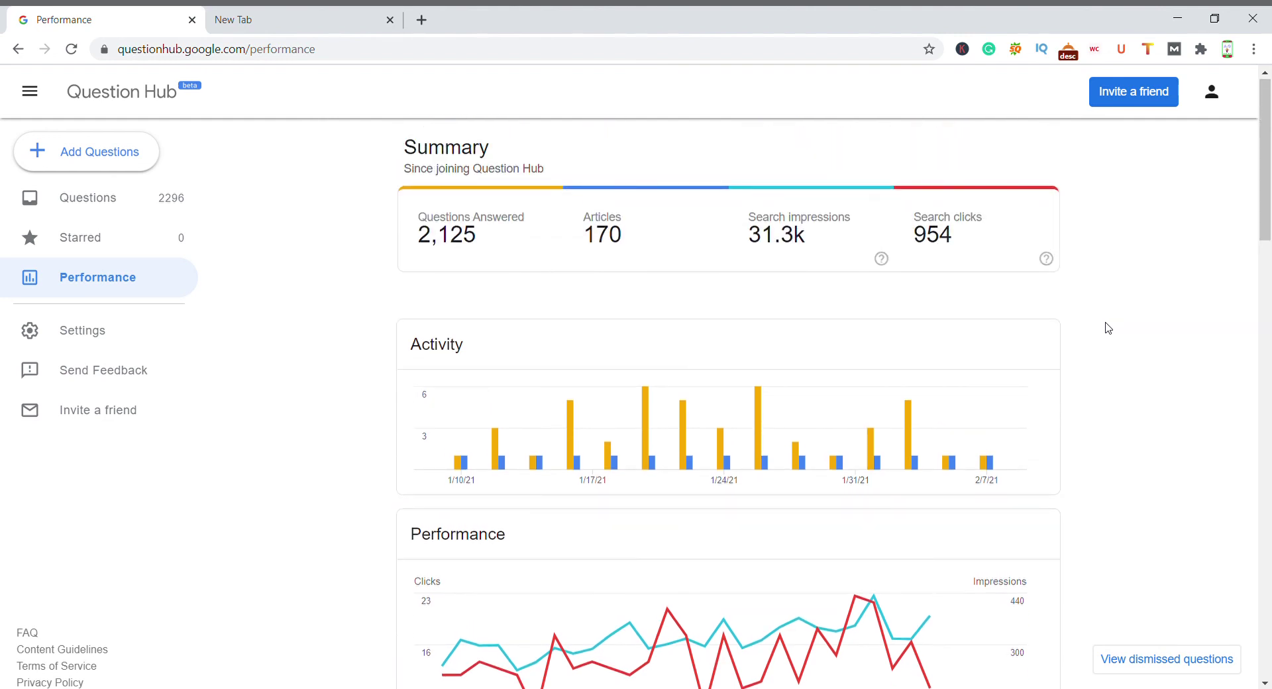
Review the verified sites, language and country preferences in the settings, and return to the question list
{"action": "left_click", "coordinate": [95, 338]}
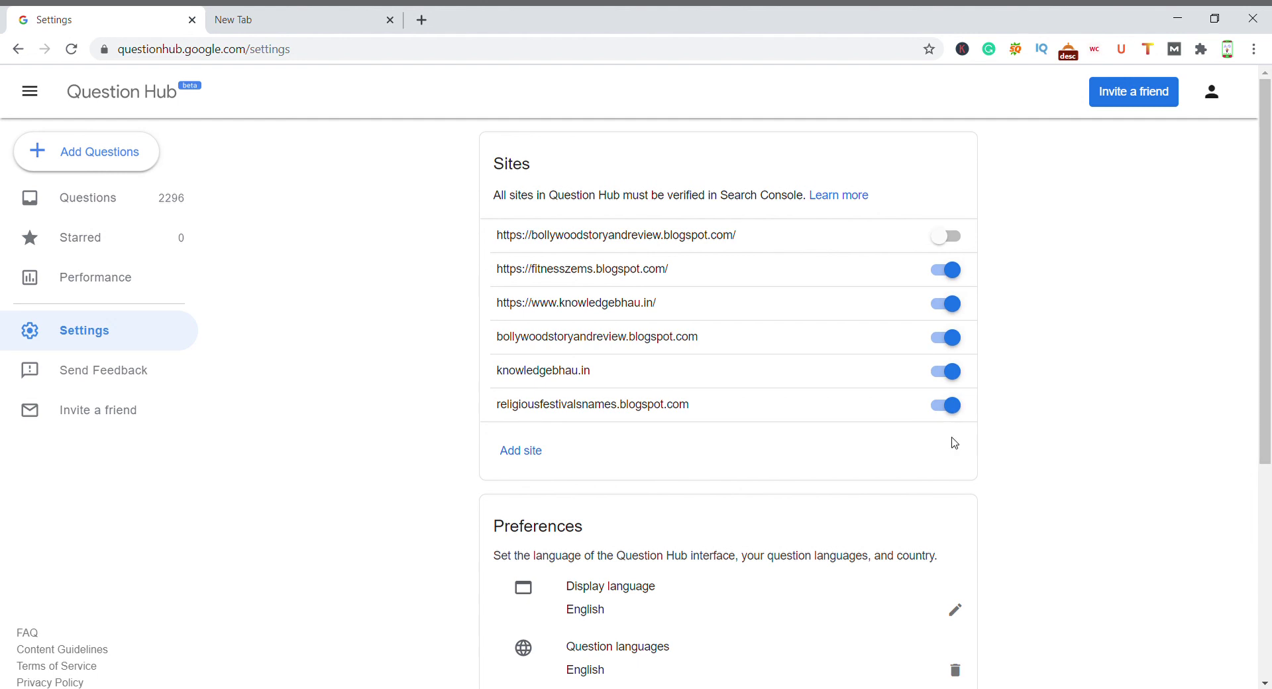
{"action": "left_click_drag", "start_coordinate": [1266, 171], "coordinate": [1268, 344]}
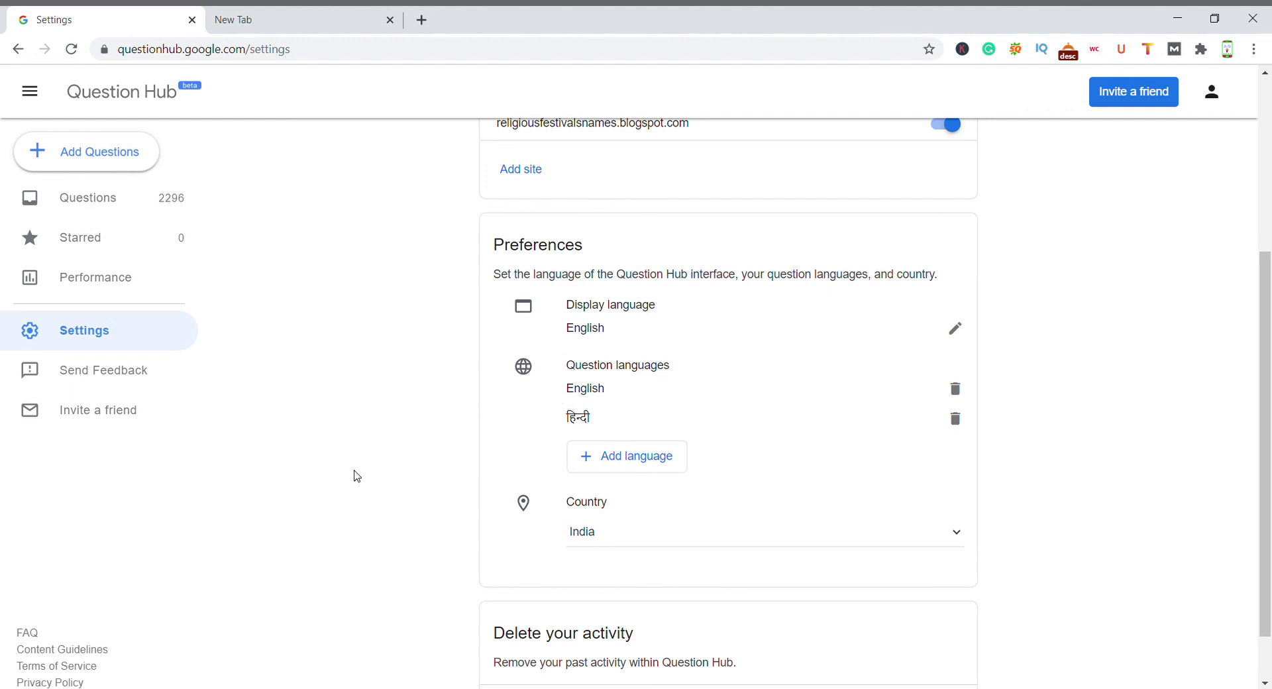
{"action": "scroll", "coordinate": [674, 308], "scroll_direction": "down", "scroll_amount": 1}
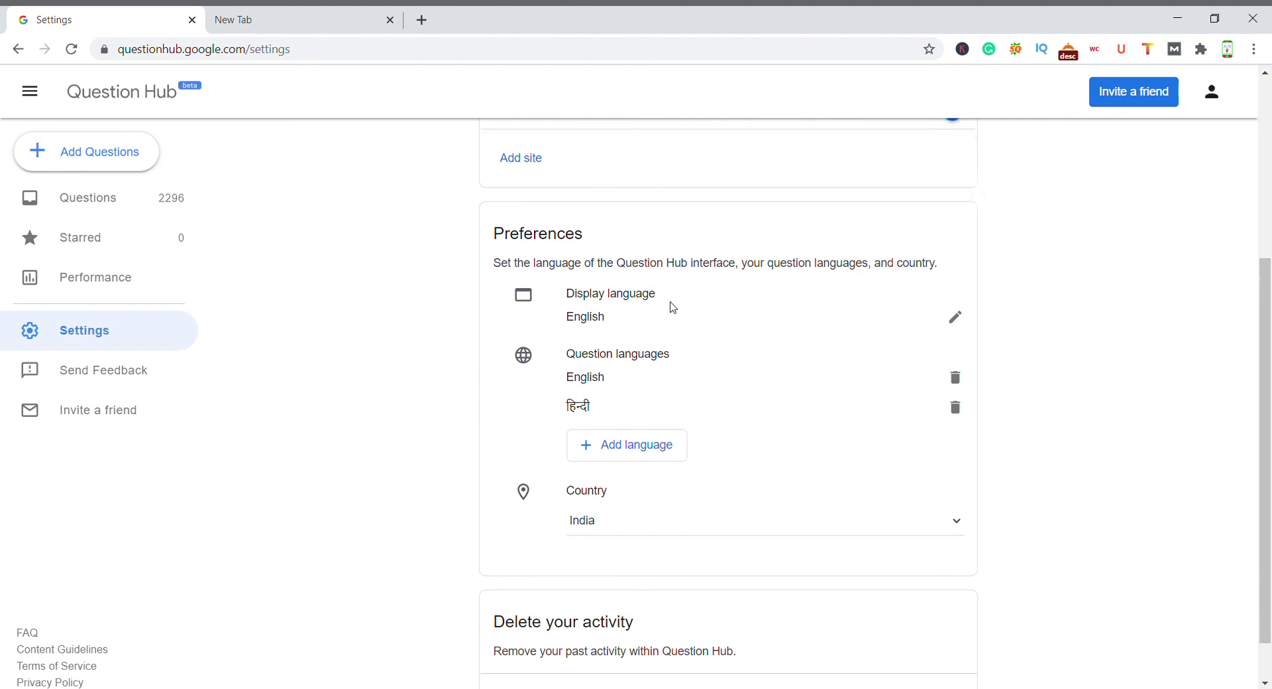
{"action": "scroll", "coordinate": [634, 416], "scroll_direction": "down", "scroll_amount": 1}
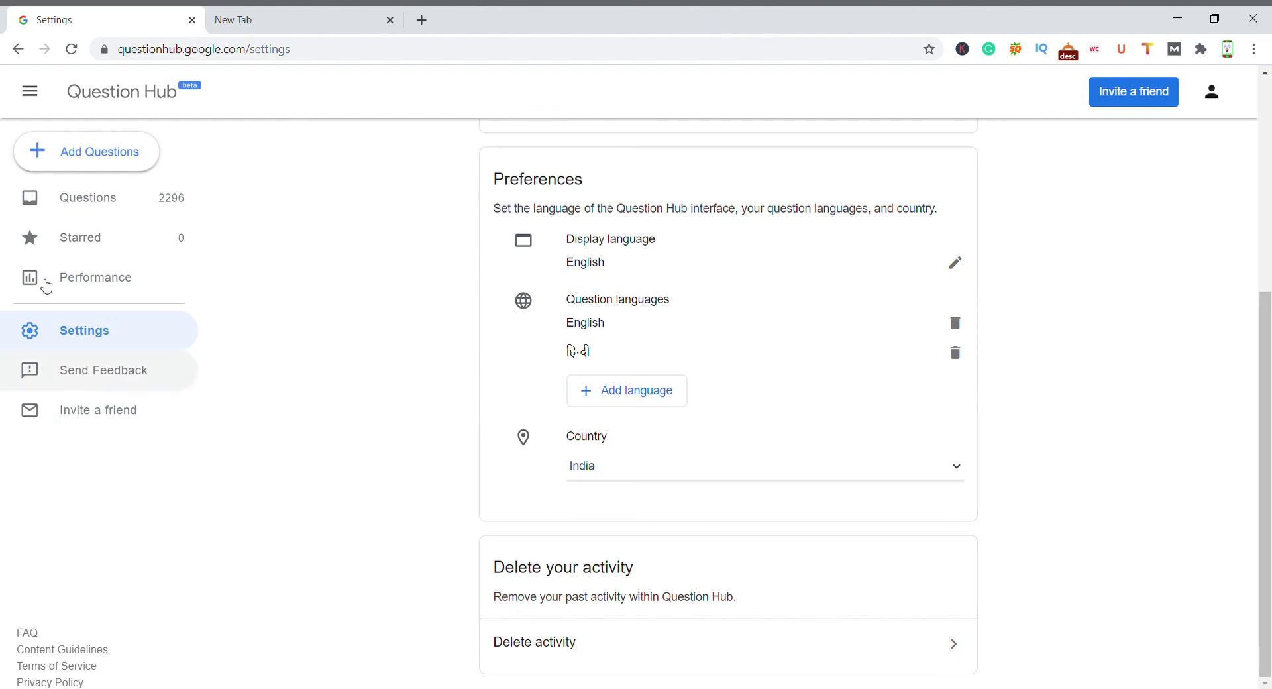
{"action": "scroll", "coordinate": [257, 265], "scroll_direction": "up", "scroll_amount": 5}
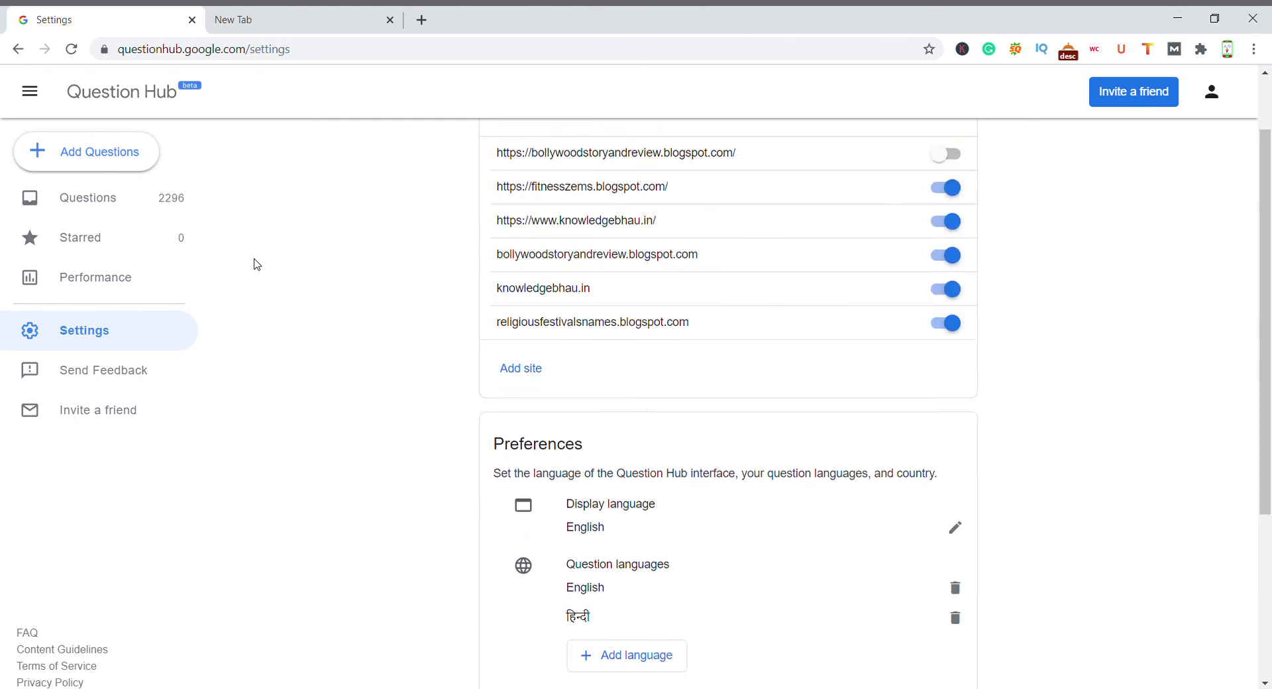
{"action": "left_click", "coordinate": [117, 202]}
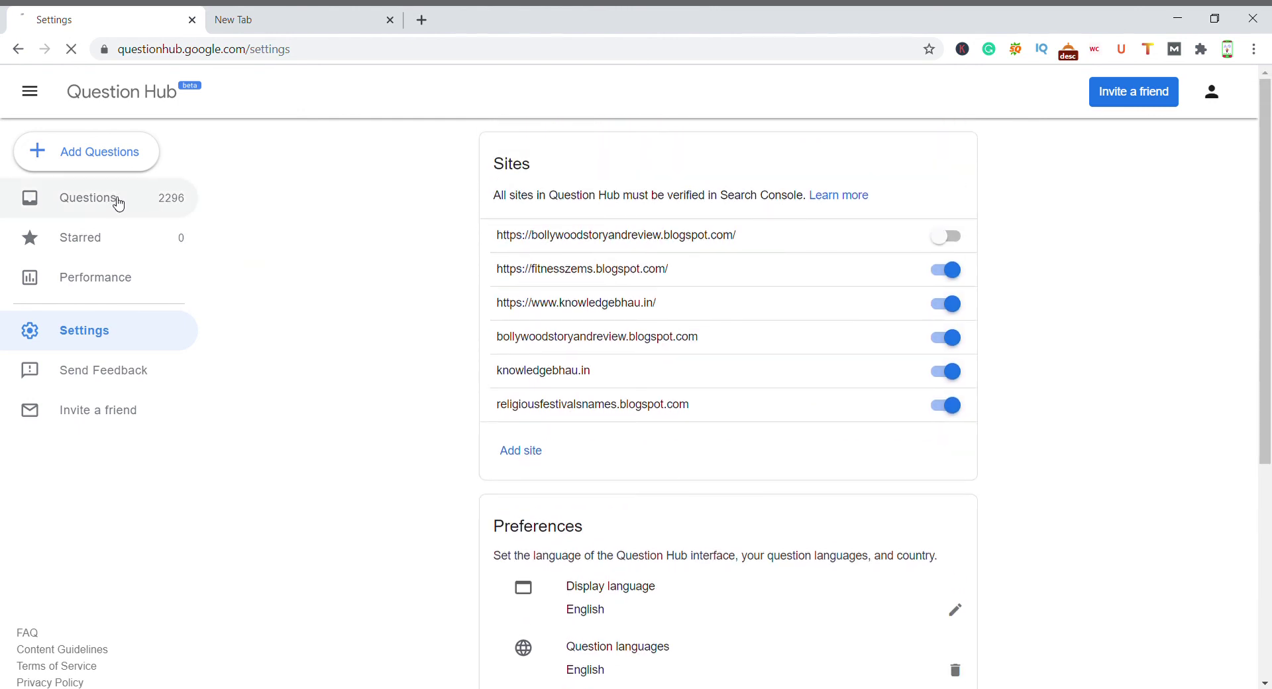